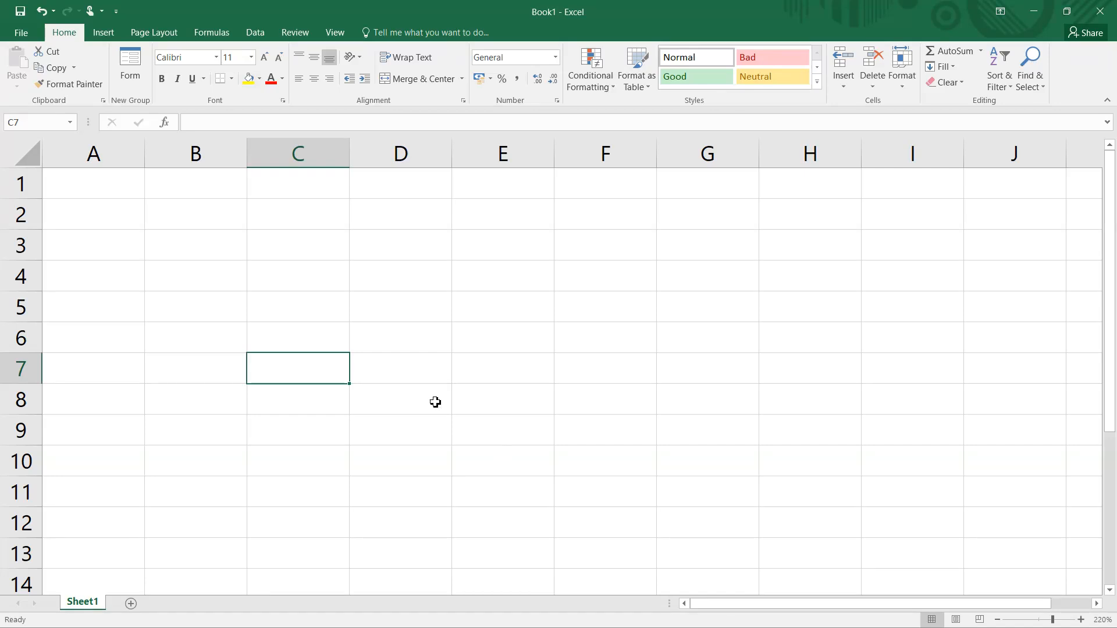
- Enter the uppercase letter code limits: 65 in cell A1 and 90 in cell B1
click(108, 194)
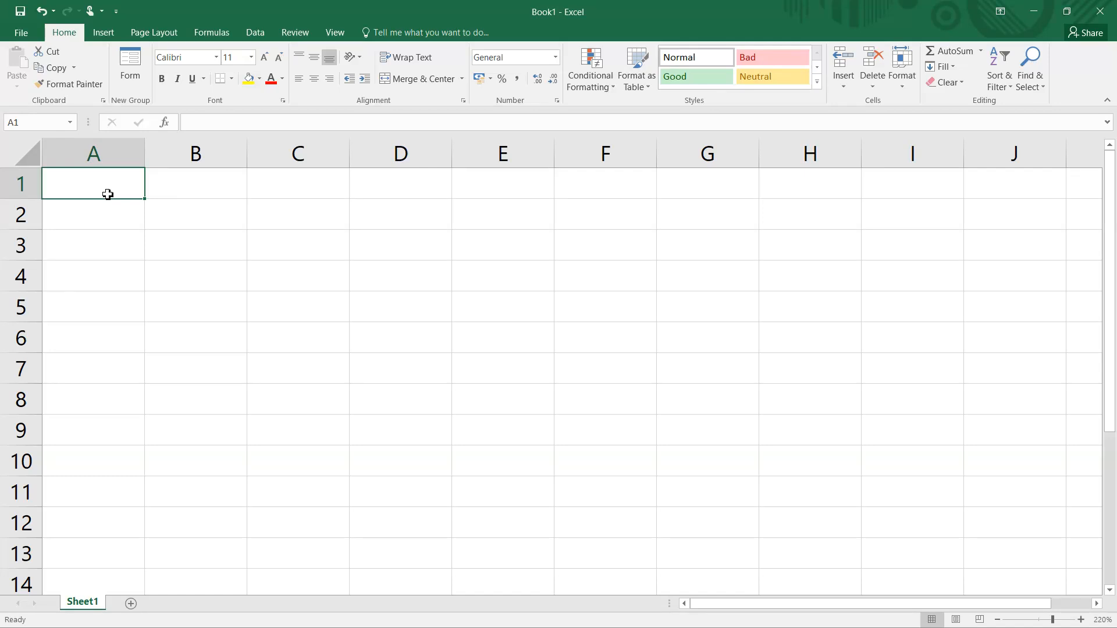
text(65)
key(Tab)
text(90)
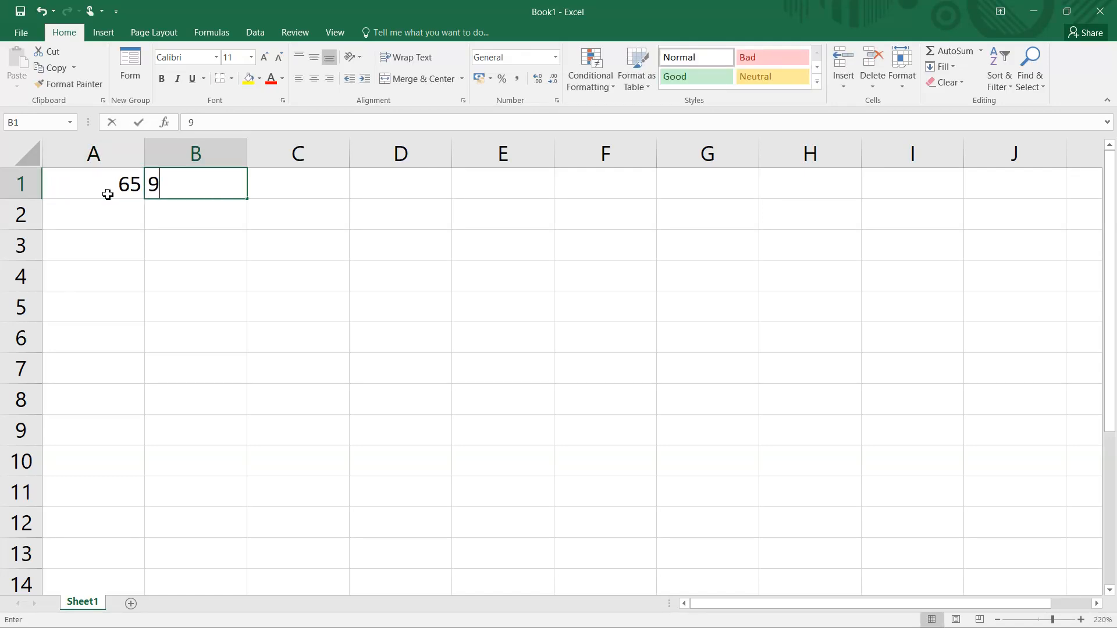
- Enter the lowercase letter code limits: 97 in cell A2 and 122 in cell B2
click(104, 217)
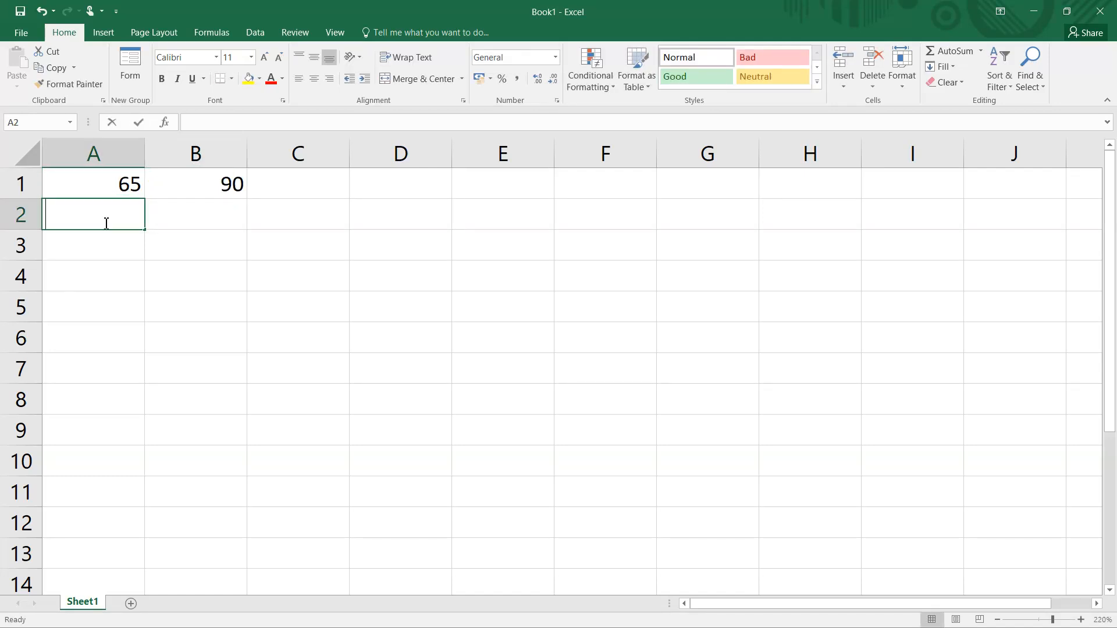
text(8)
key(BackSpace)
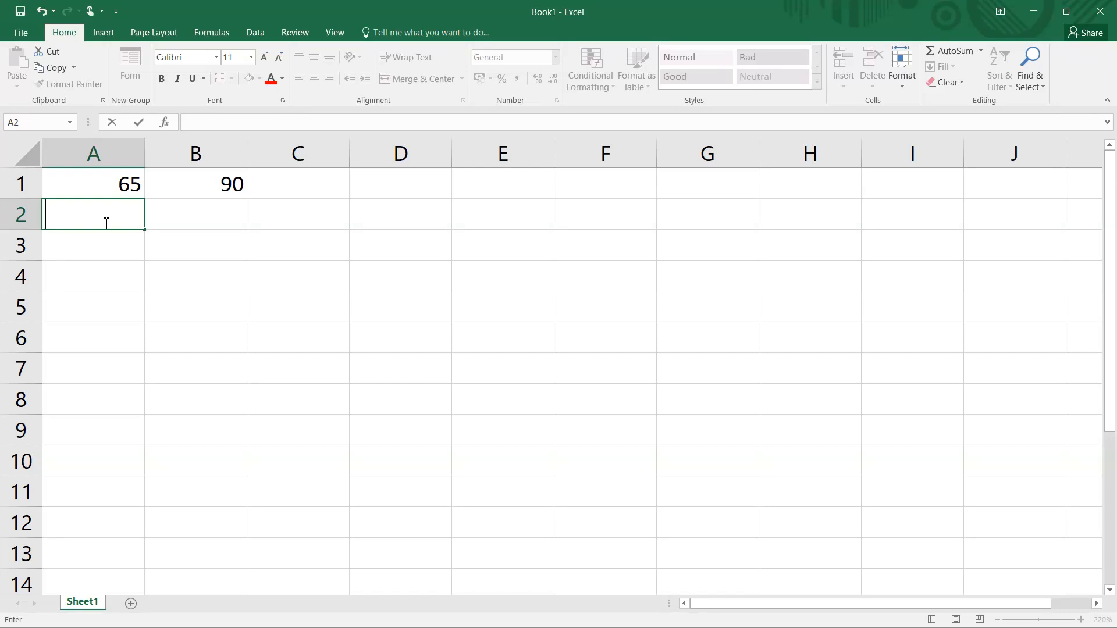
text(97)
key(Tab)
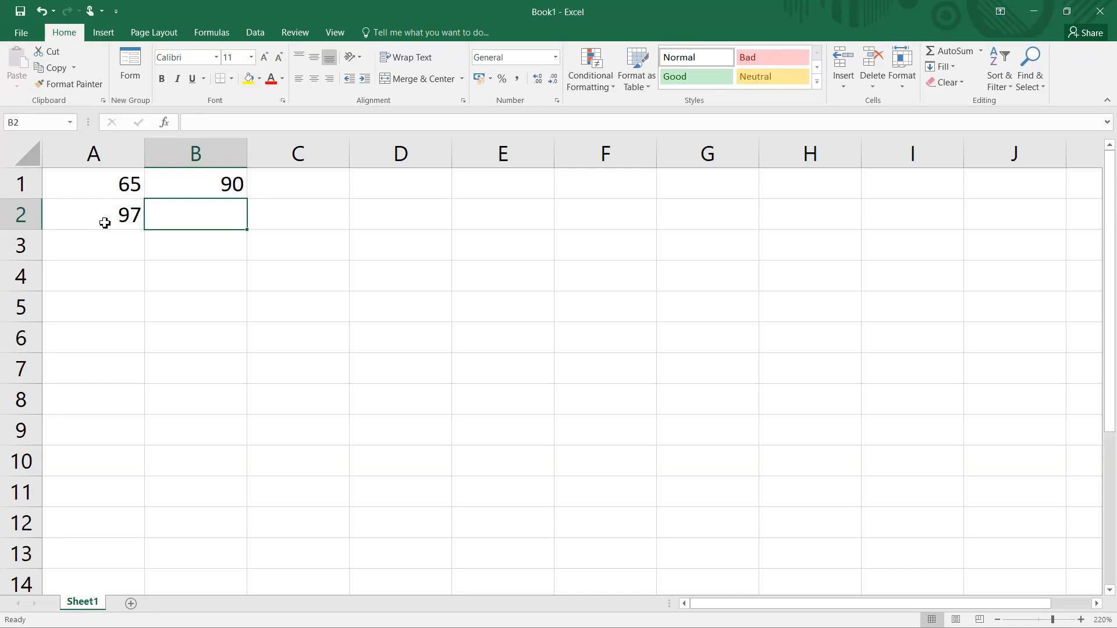
text(122)
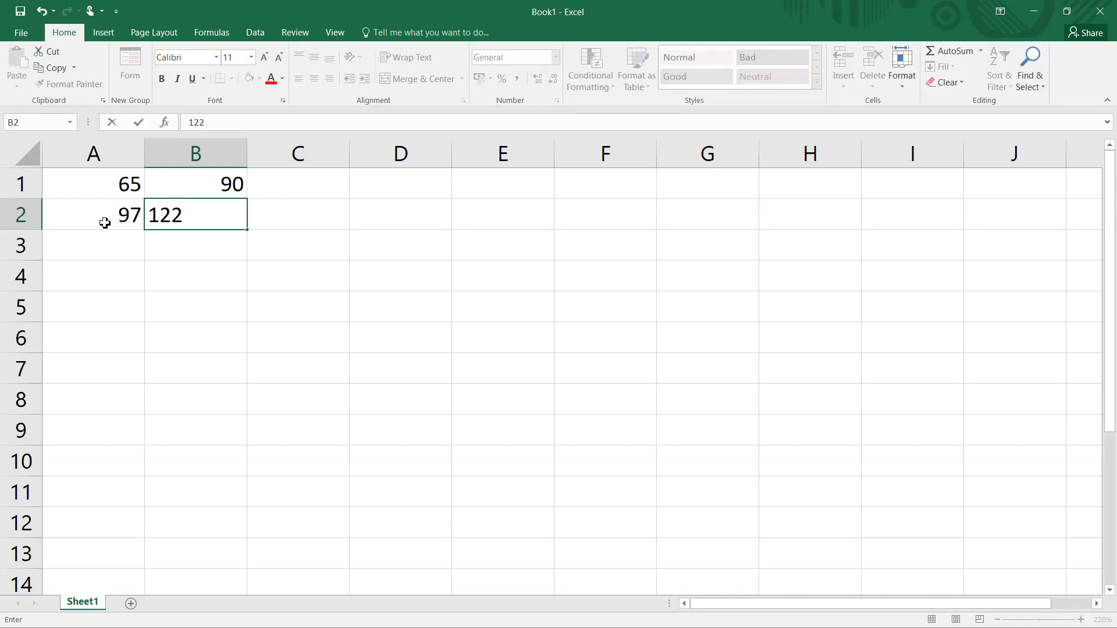
click(115, 192)
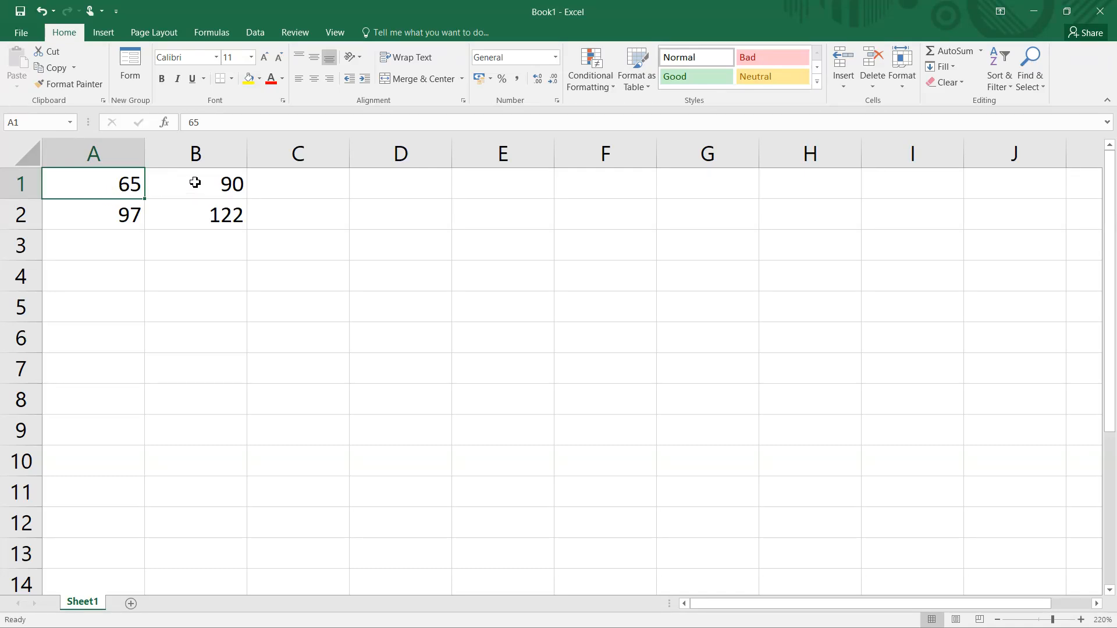
click(128, 217)
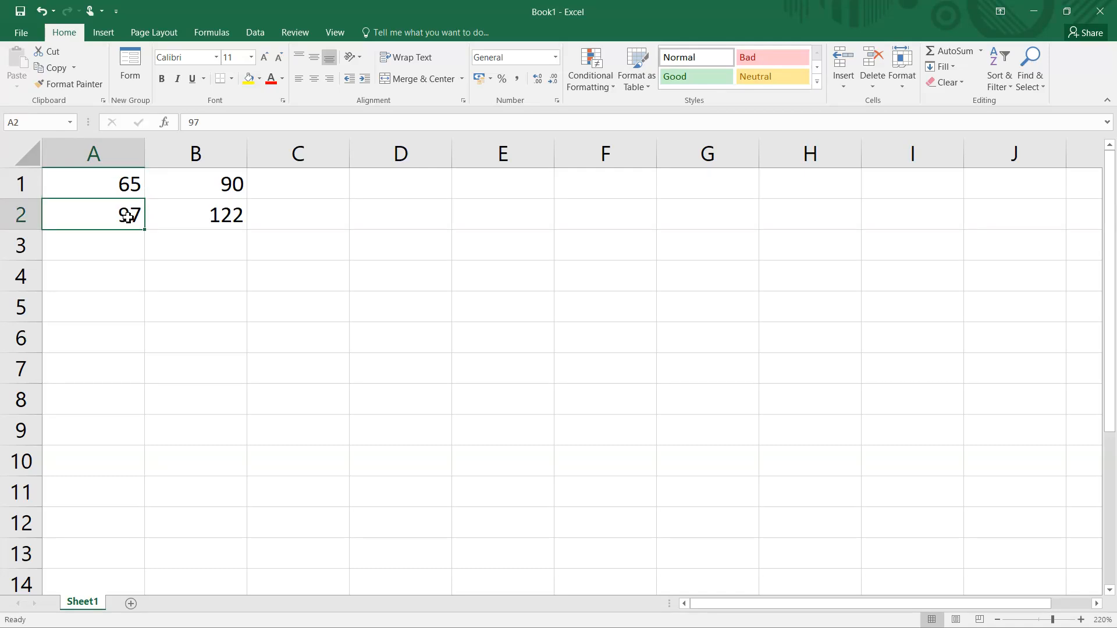
- Enter the formula =CHAR(ROW(C65)) in cell C1 and fill it down to C10
click(273, 193)
text(=char)
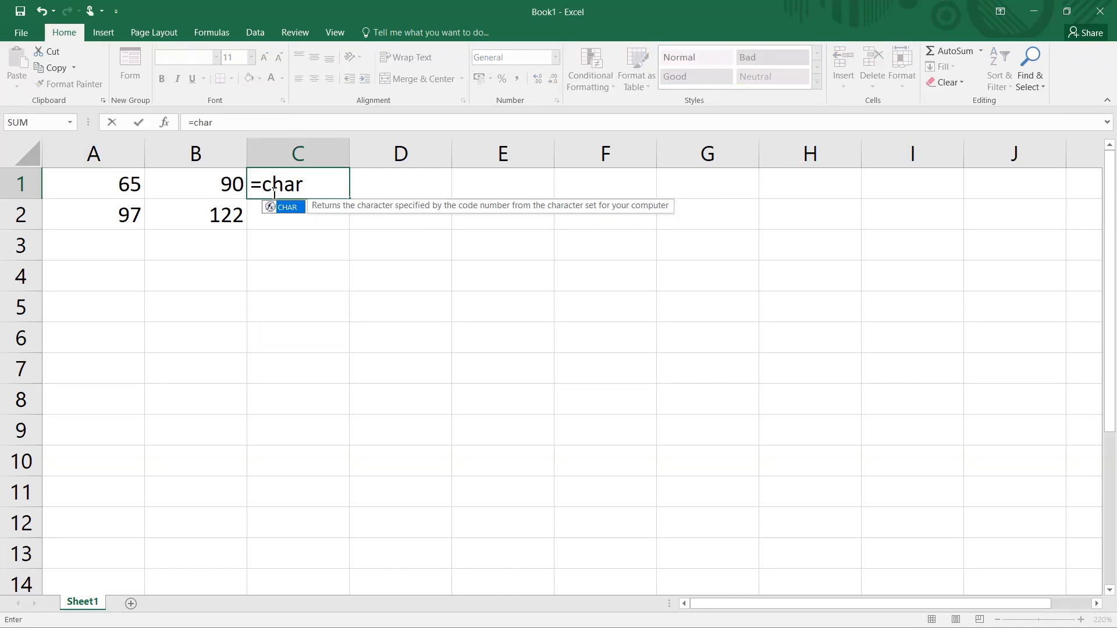
key(Tab)
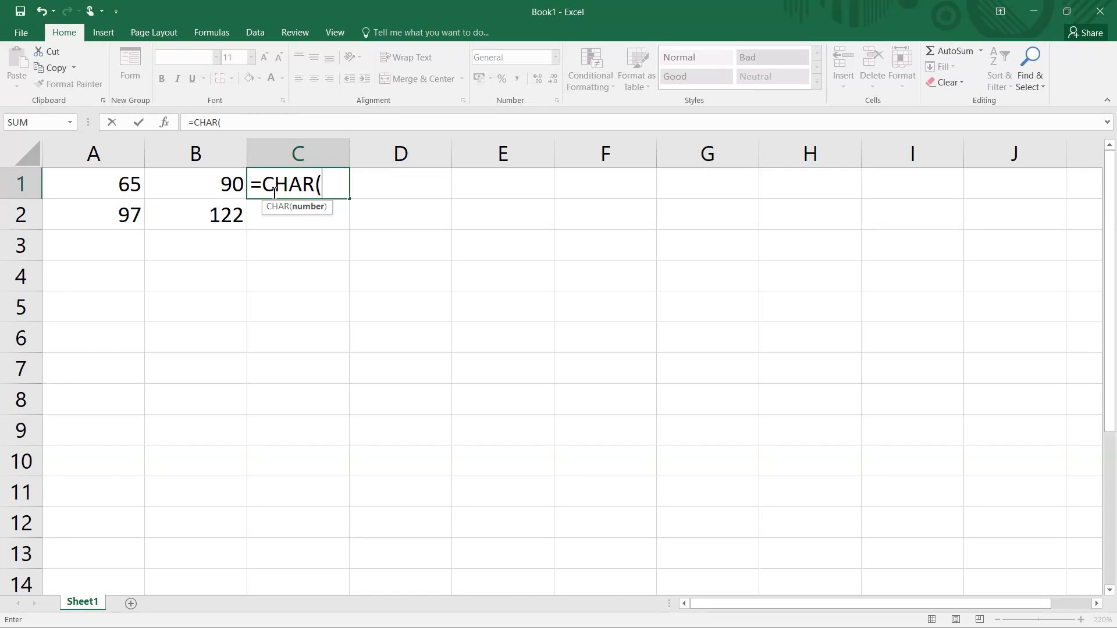
text(row)
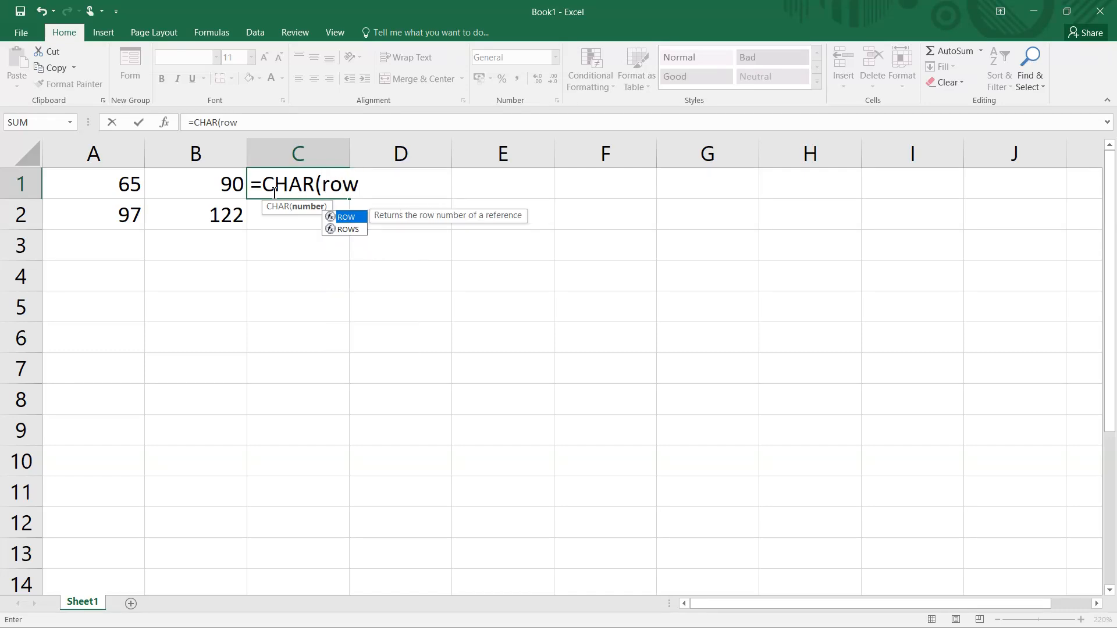
key(Tab)
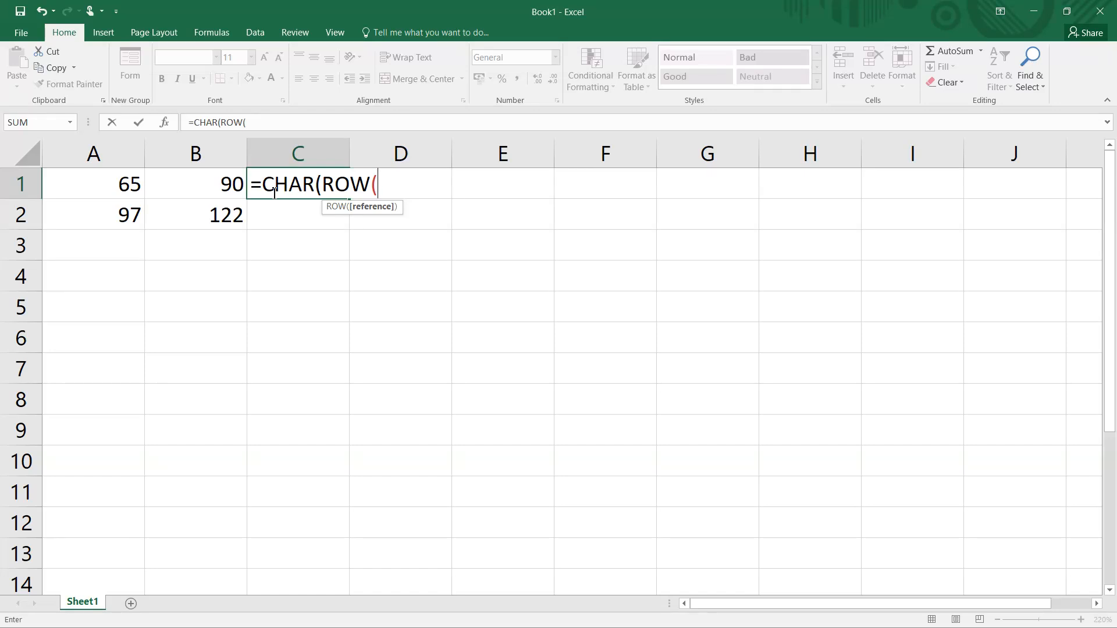
text(c65)))
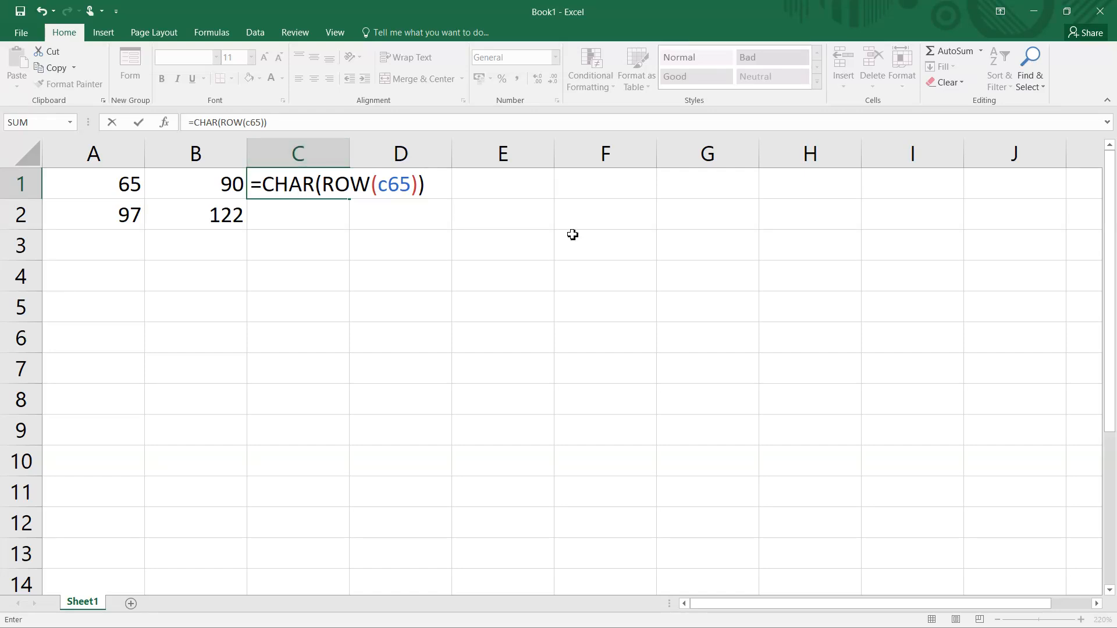
key(Return)
click(306, 179)
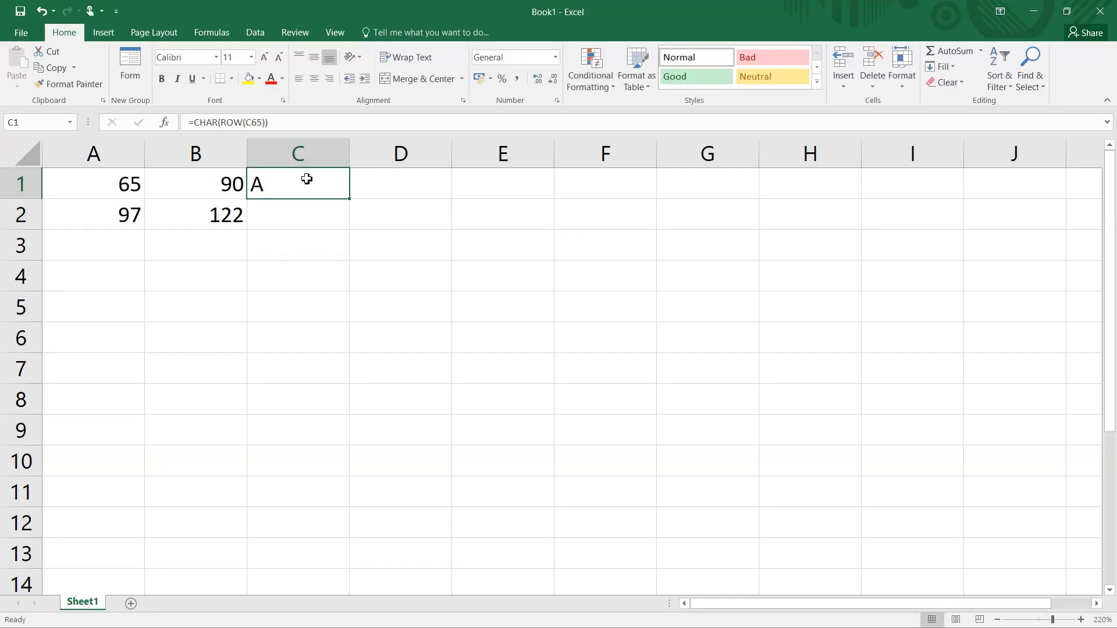
drag(350, 199, 356, 474)
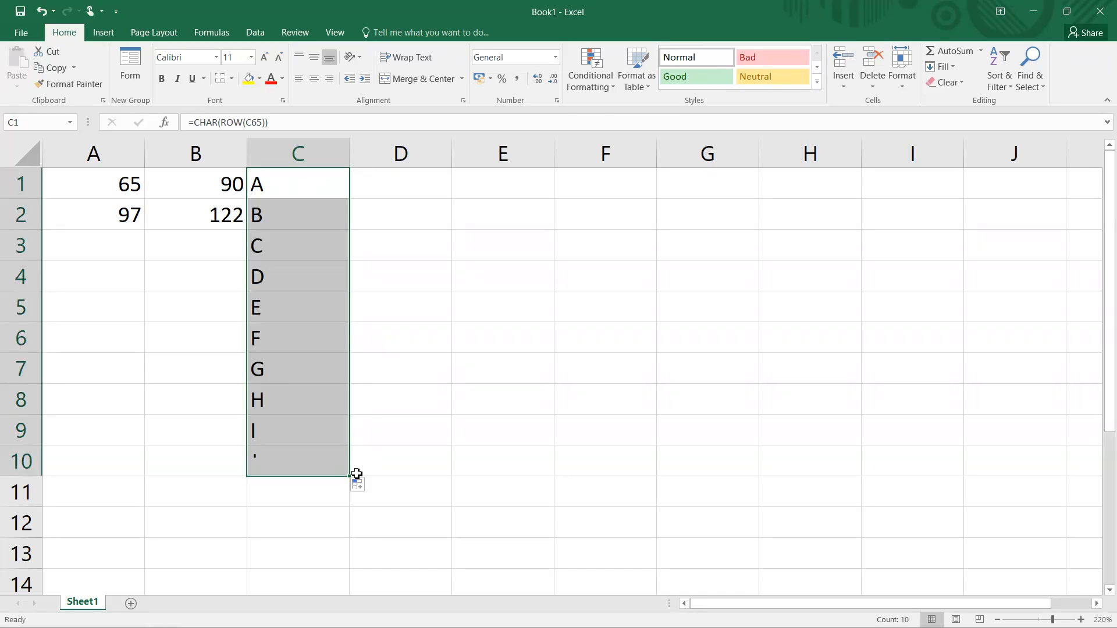
- Enter the formula =CHAR(ROW(D97)) in cell D1
click(391, 196)
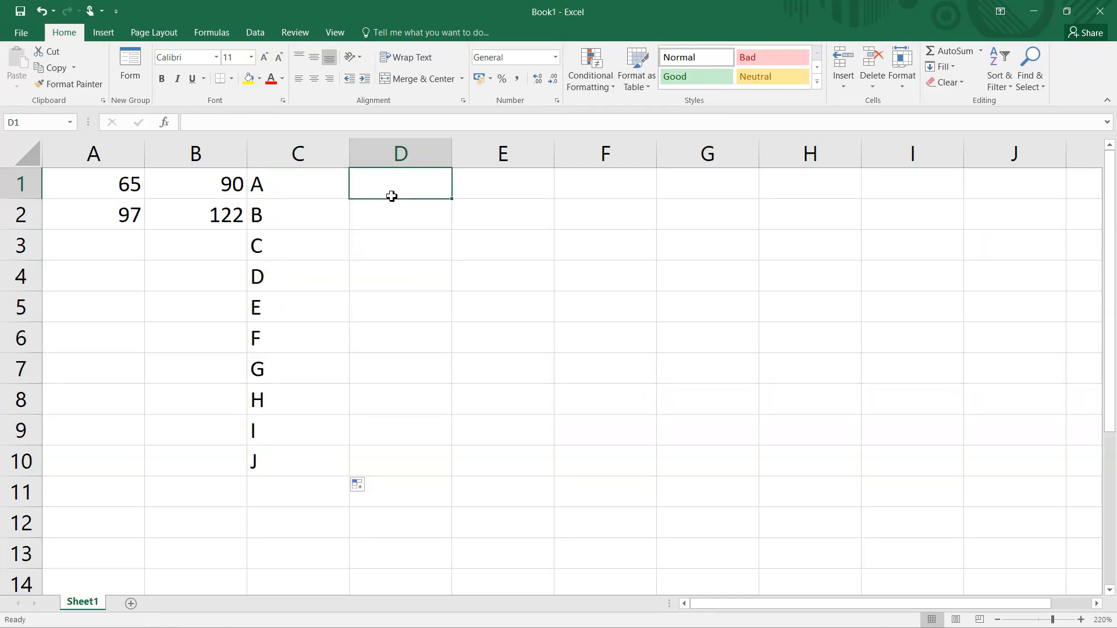
text(=char)
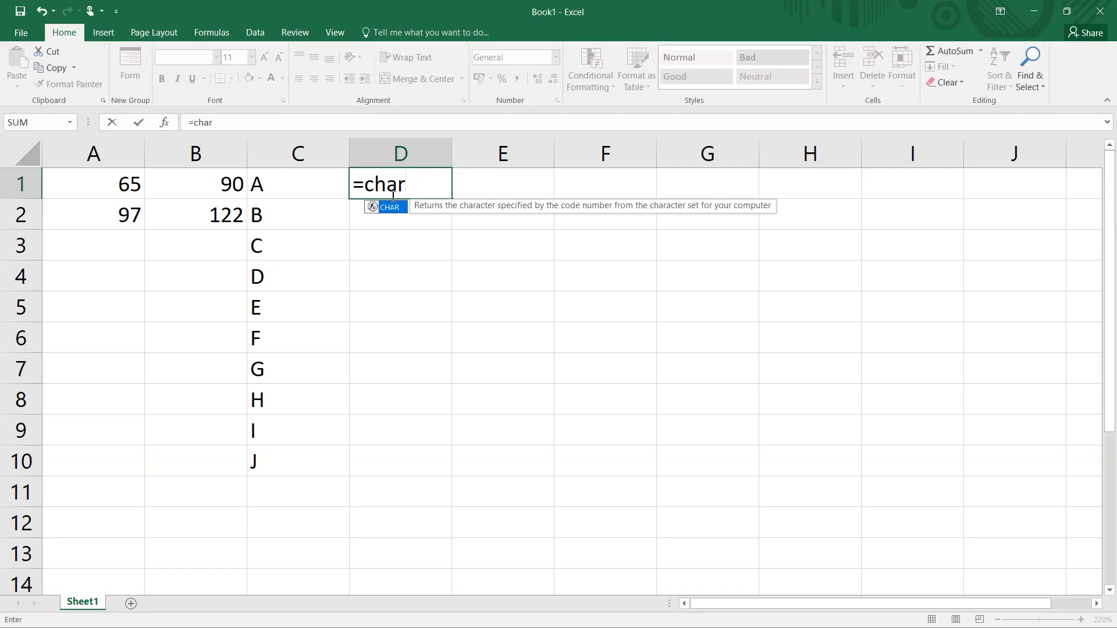
key(Tab)
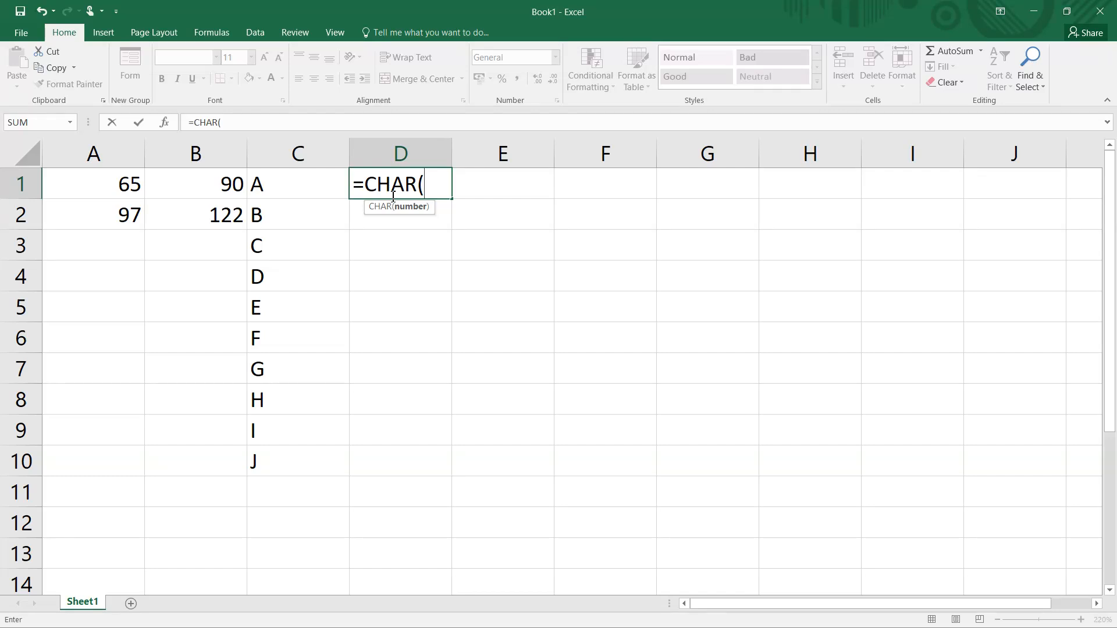
text(row)
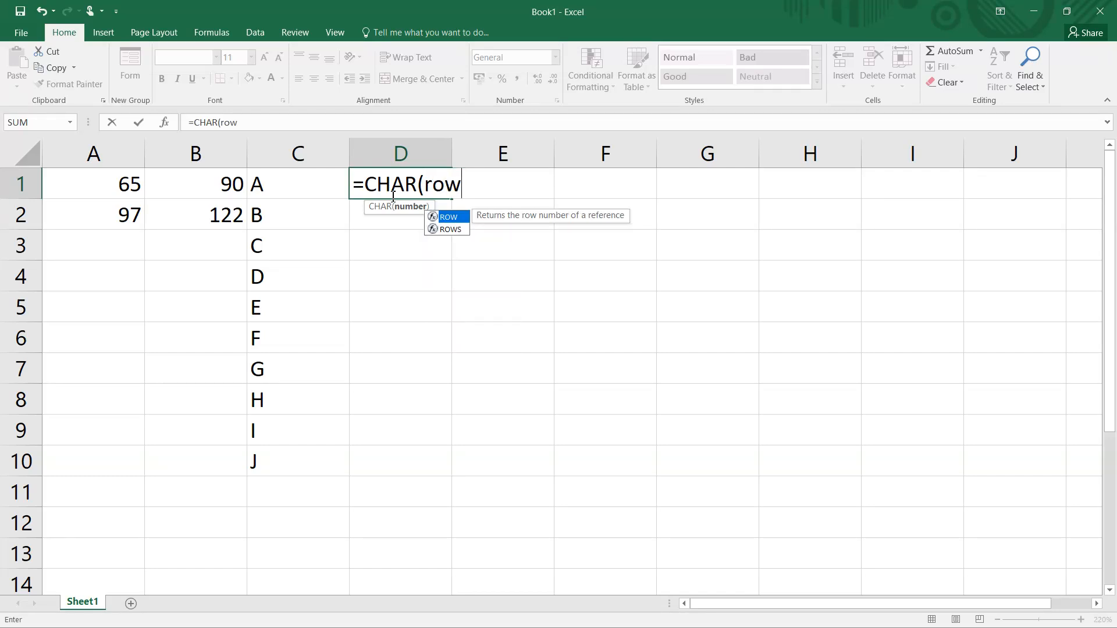
text(()
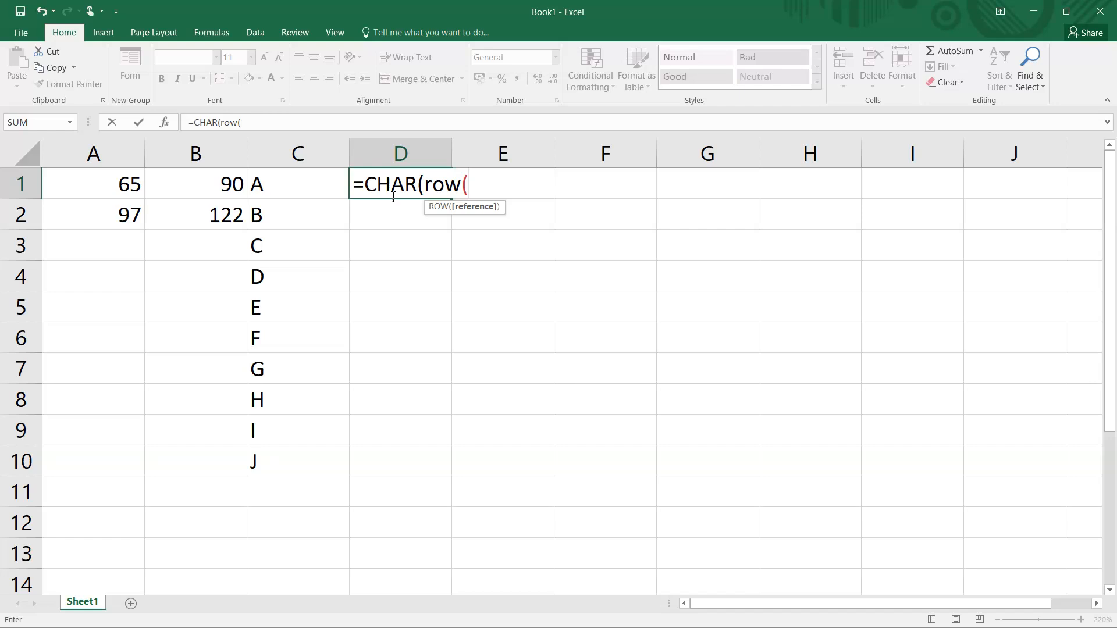
text(d9)
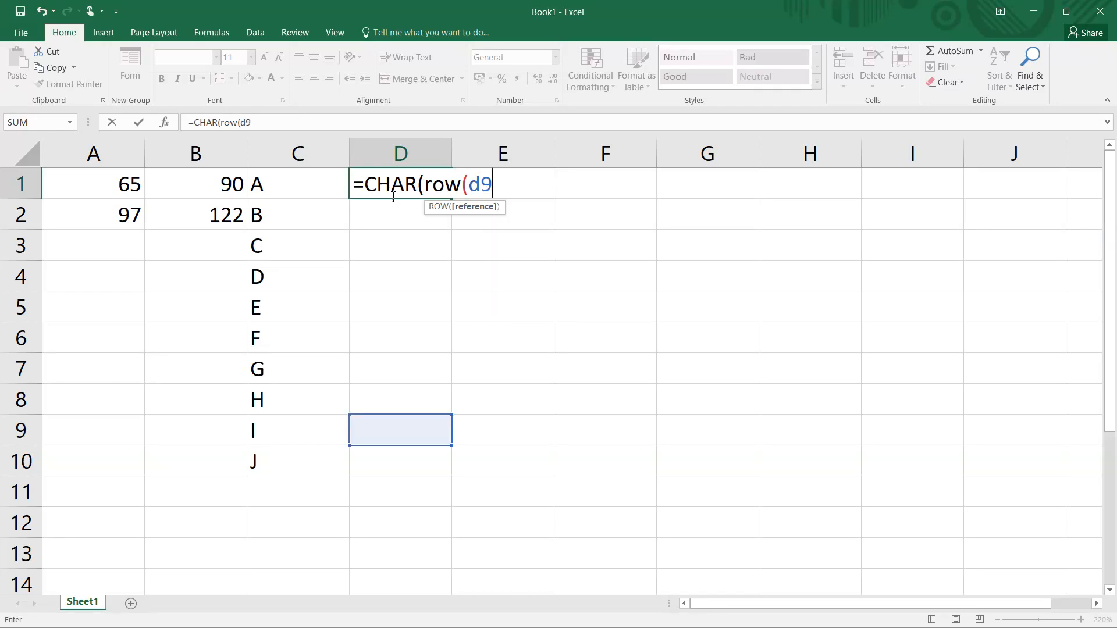
text(7)))
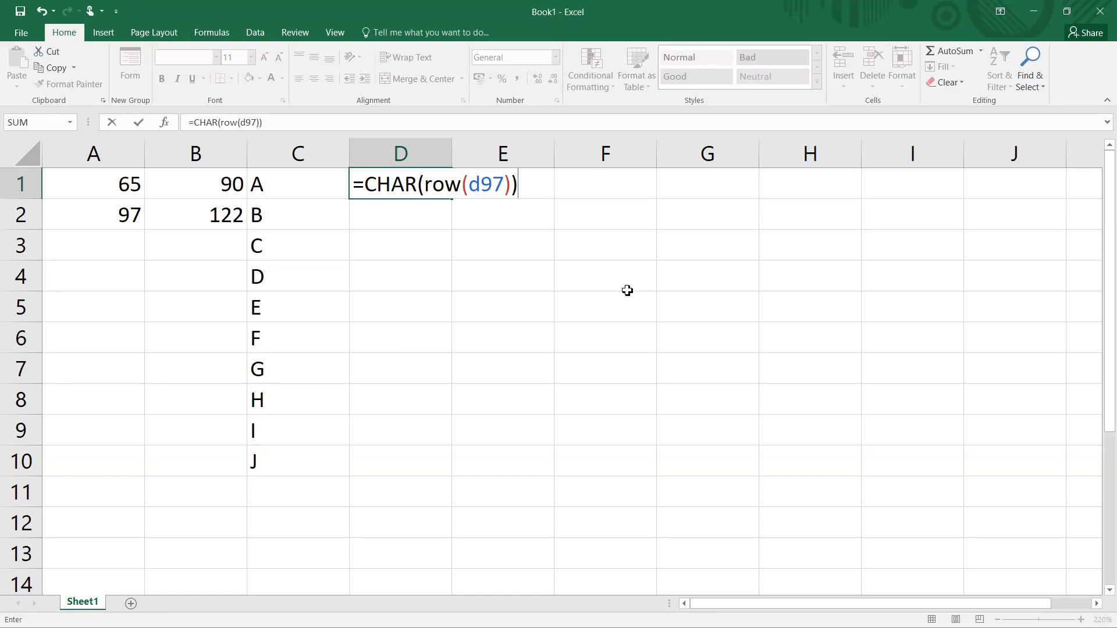
key(Return)
click(407, 170)
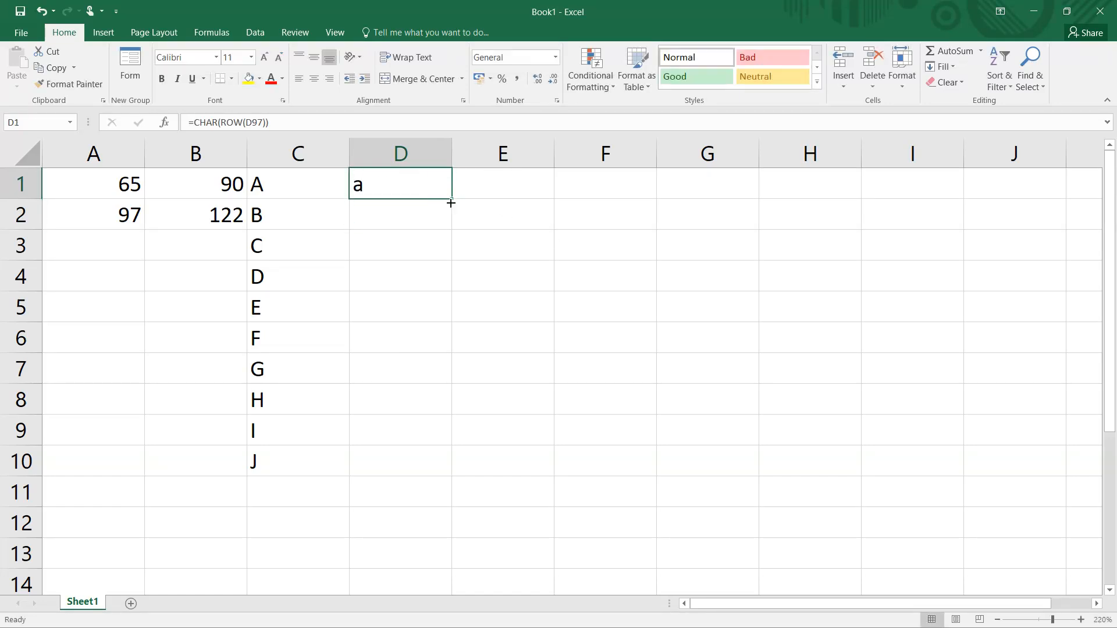
drag(452, 201, 459, 316)
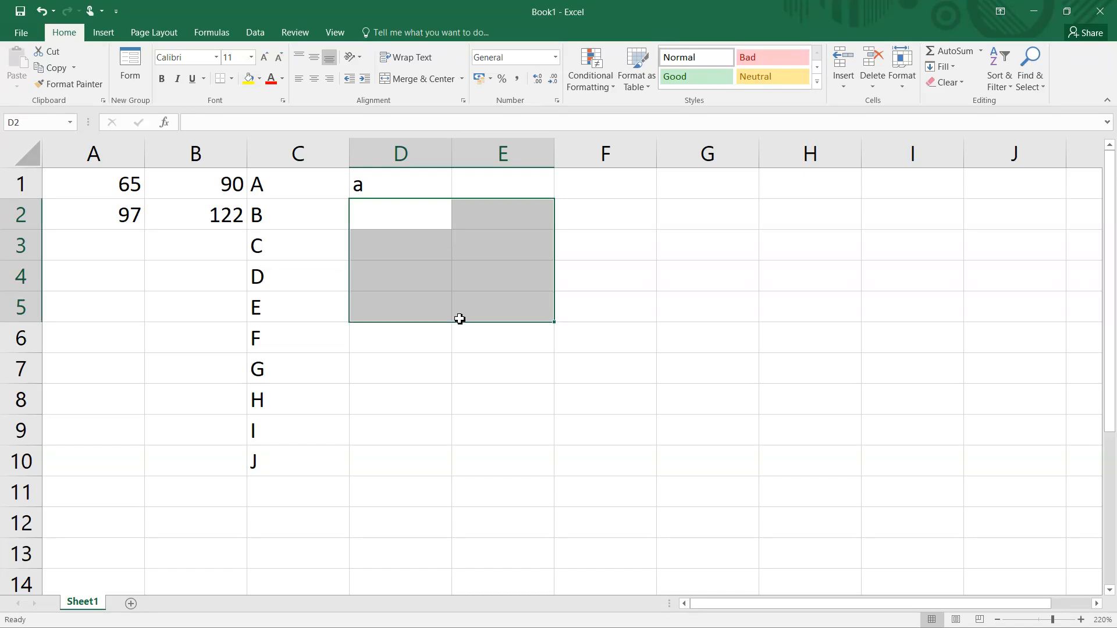
click(387, 191)
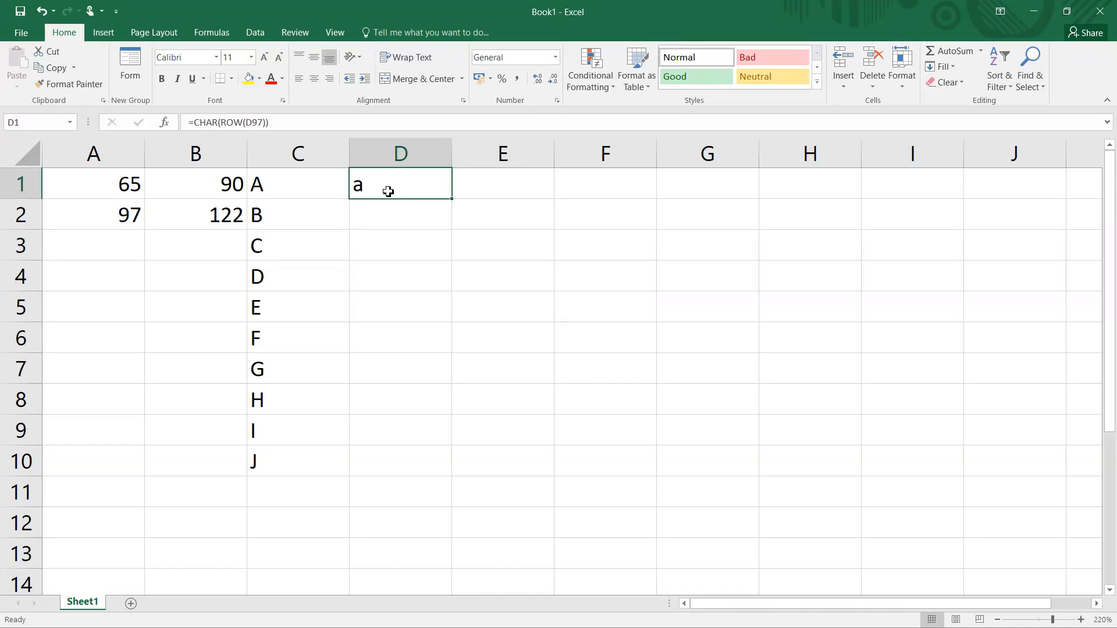
right_click(454, 202)
right_click(455, 202)
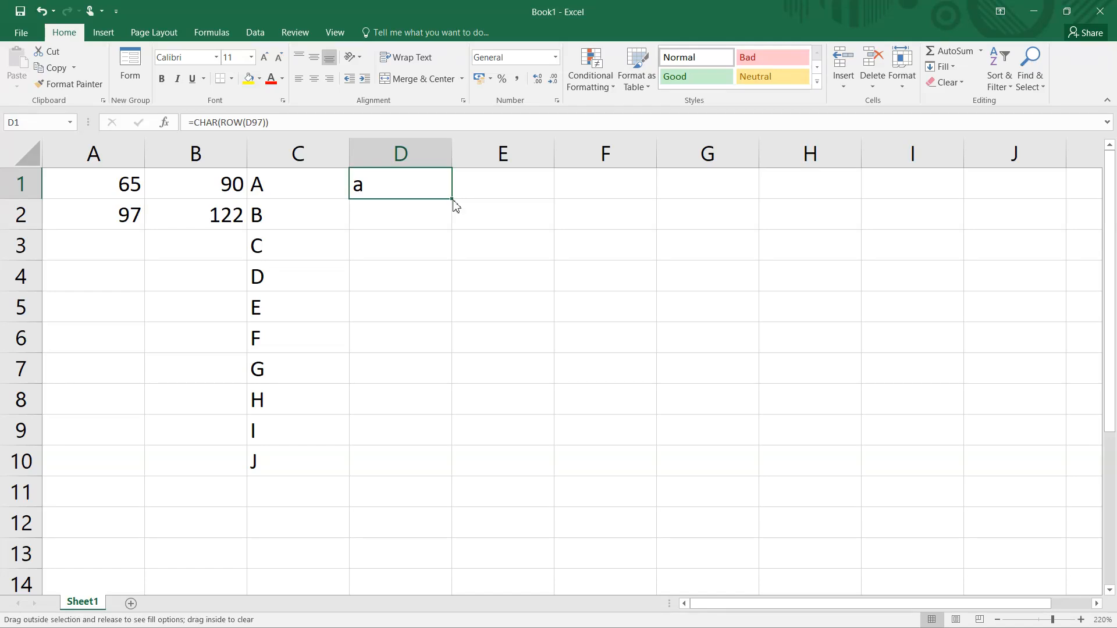
drag(455, 204, 446, 495)
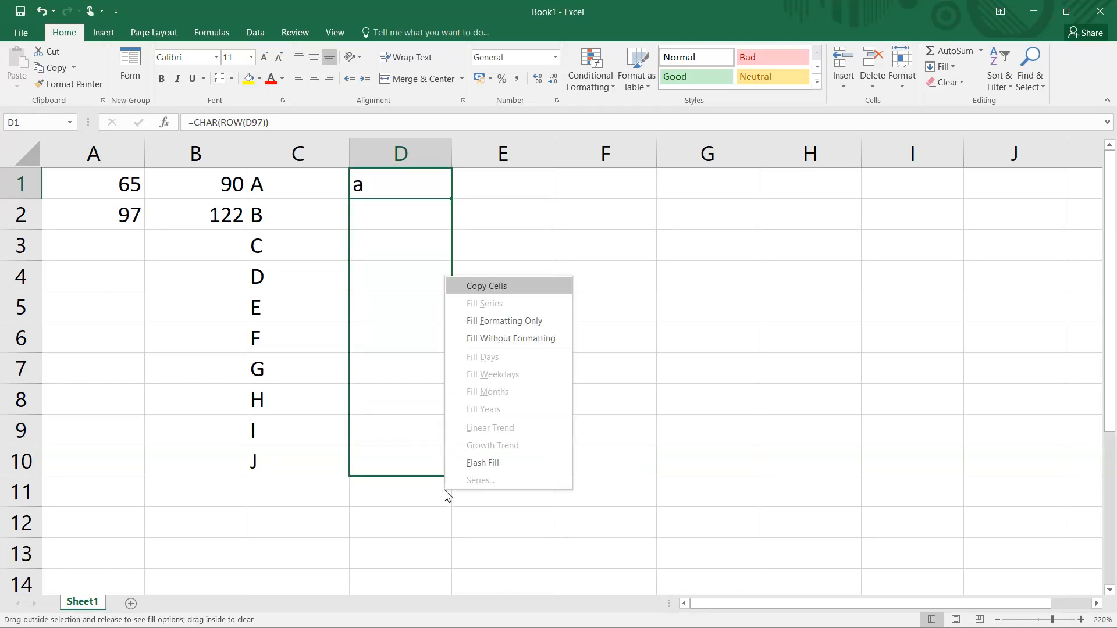
- Fill the formula in cell D1 down to D10
click(383, 184)
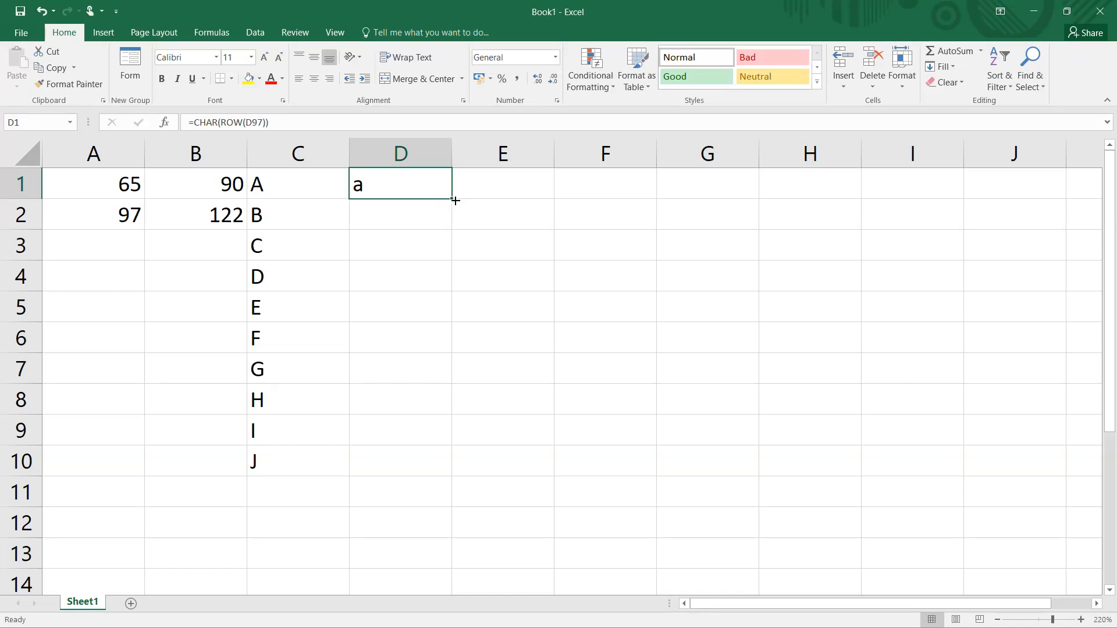
drag(455, 200, 439, 477)
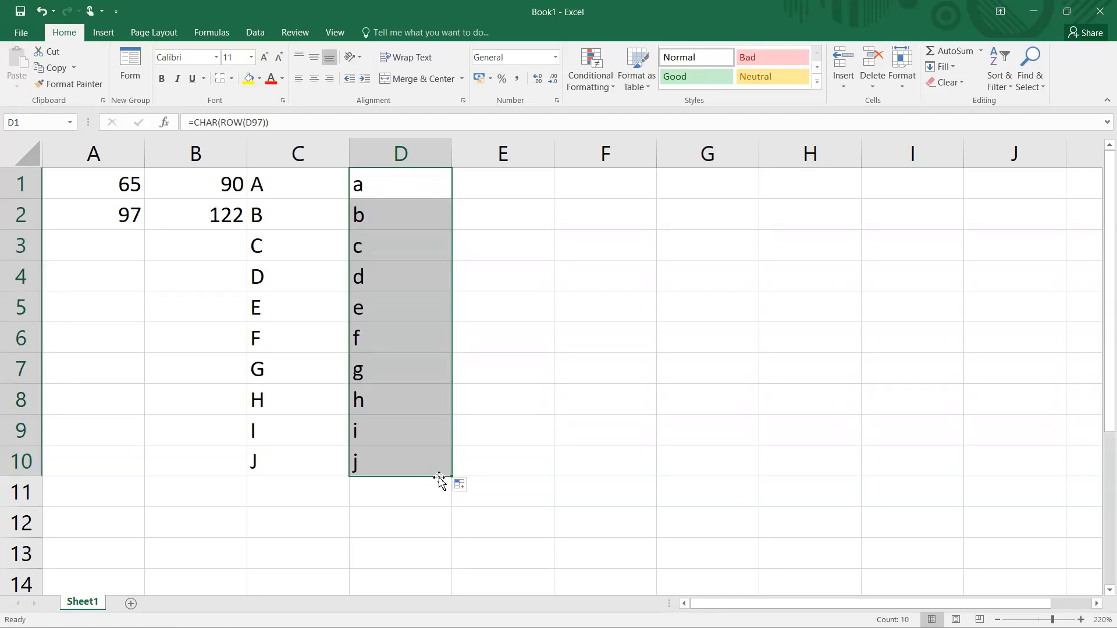
click(279, 182)
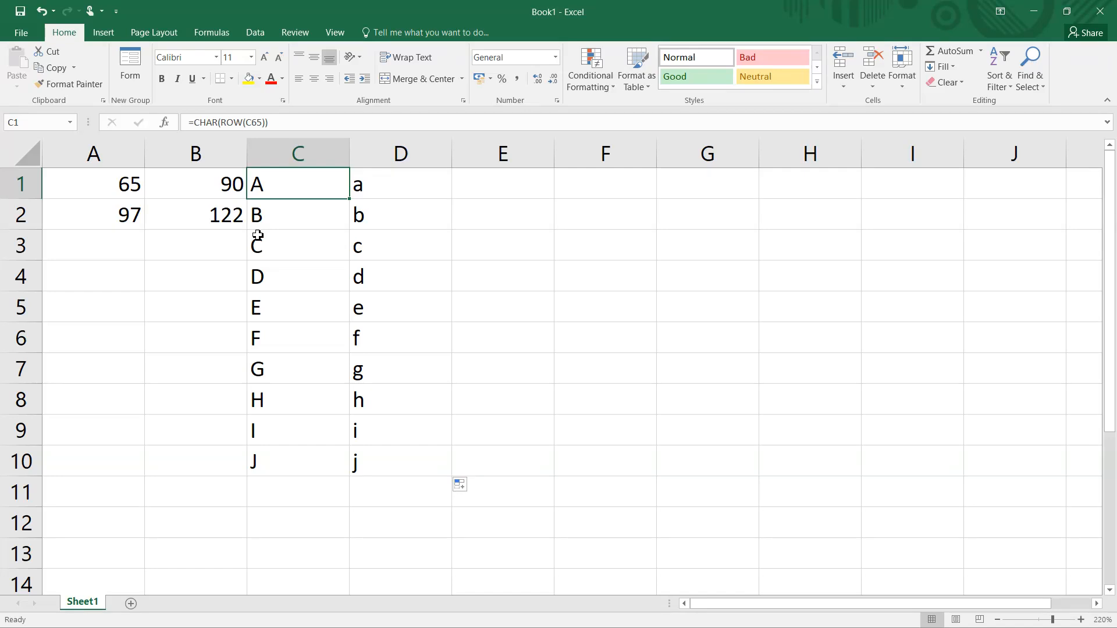